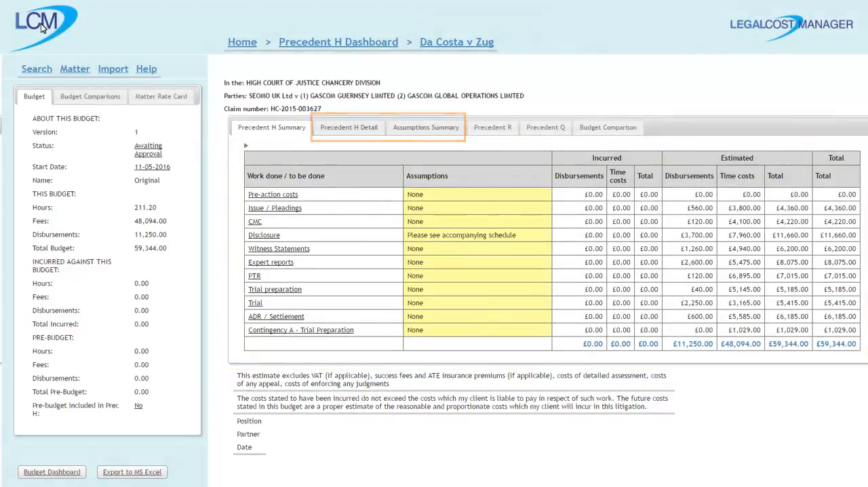
Review the matter's Precedent H detail and assumptions summary, and return to the Precedent H summary
{"action": "left_click", "coordinate": [355, 130]}
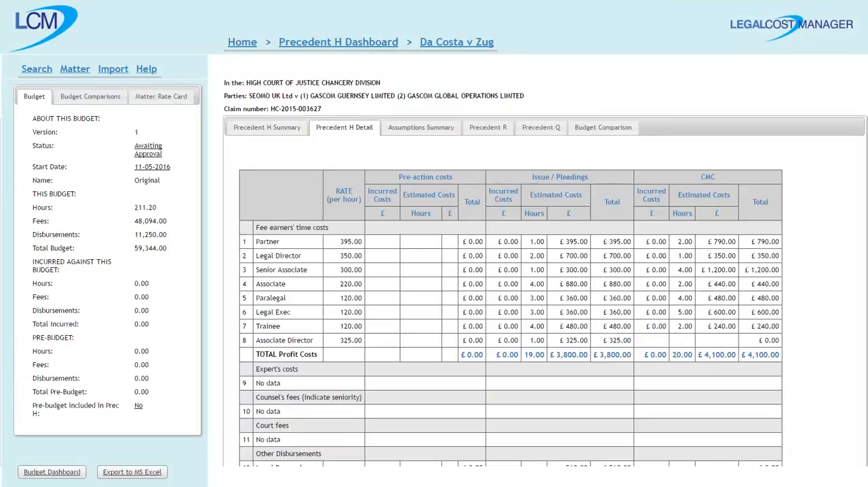
{"action": "scroll", "coordinate": [543, 272], "scroll_direction": "down", "scroll_amount": 7}
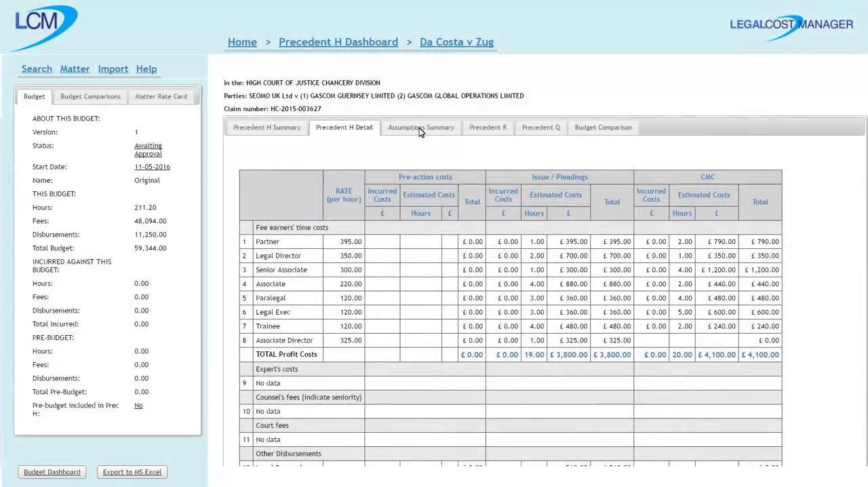
{"action": "left_click", "coordinate": [420, 129]}
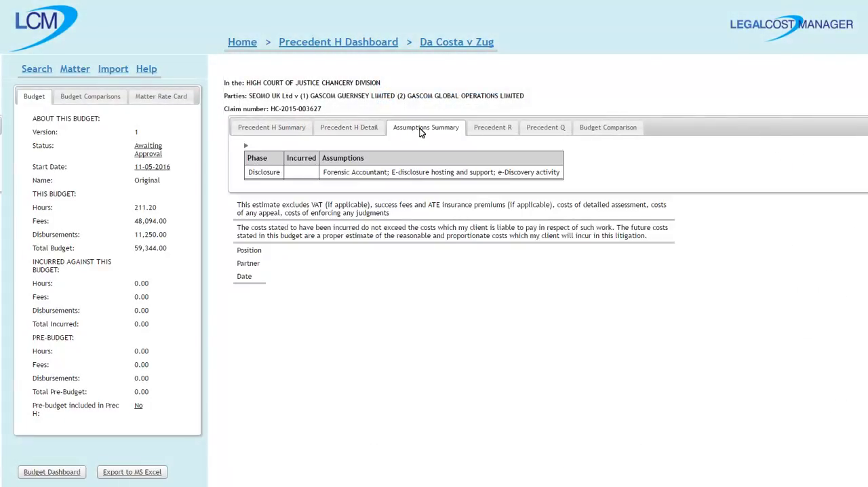
{"action": "left_click", "coordinate": [274, 129]}
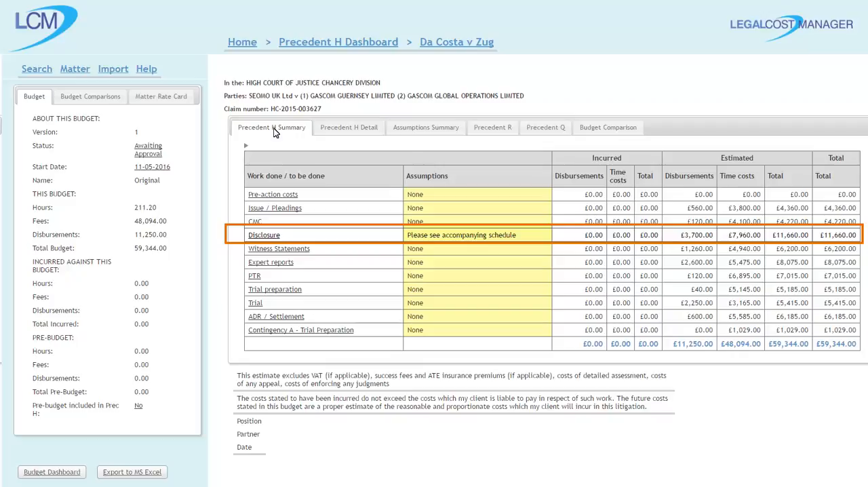
Open the Disclosure phase and examine the matter rate card and the phase's time, disbursements and assumptions cards
{"action": "left_click", "coordinate": [263, 235]}
{"action": "left_click", "coordinate": [153, 98]}
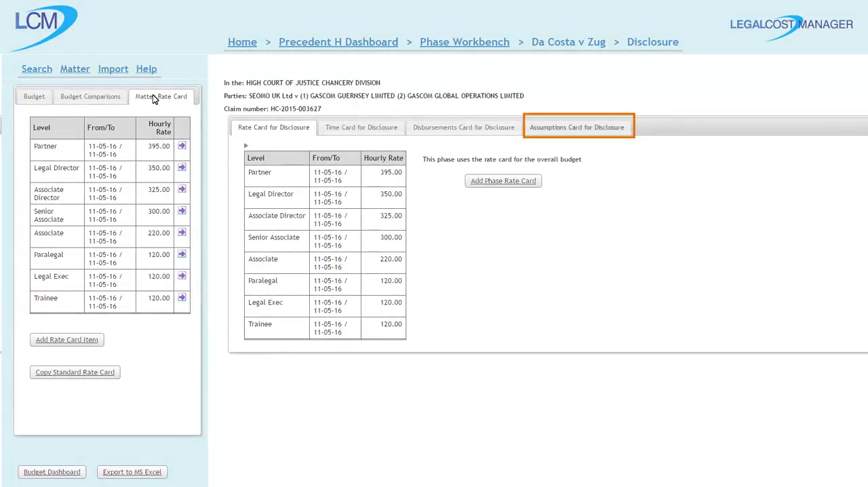
{"action": "left_click", "coordinate": [351, 130]}
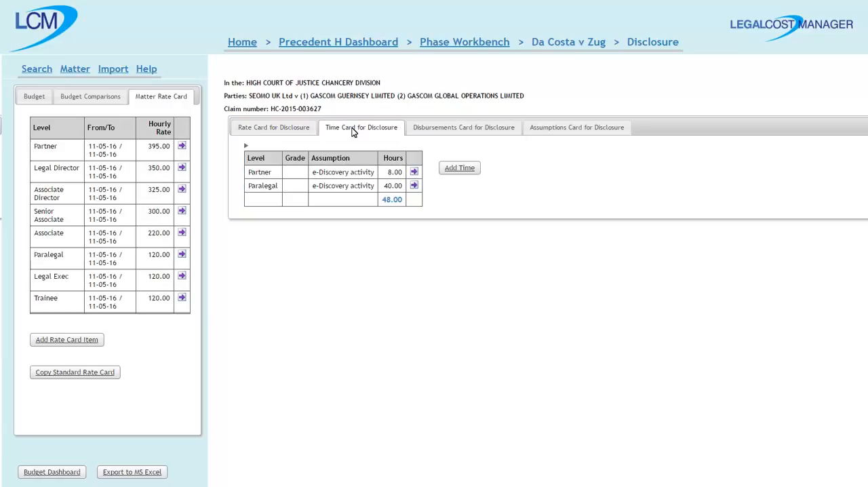
{"action": "left_click", "coordinate": [458, 130]}
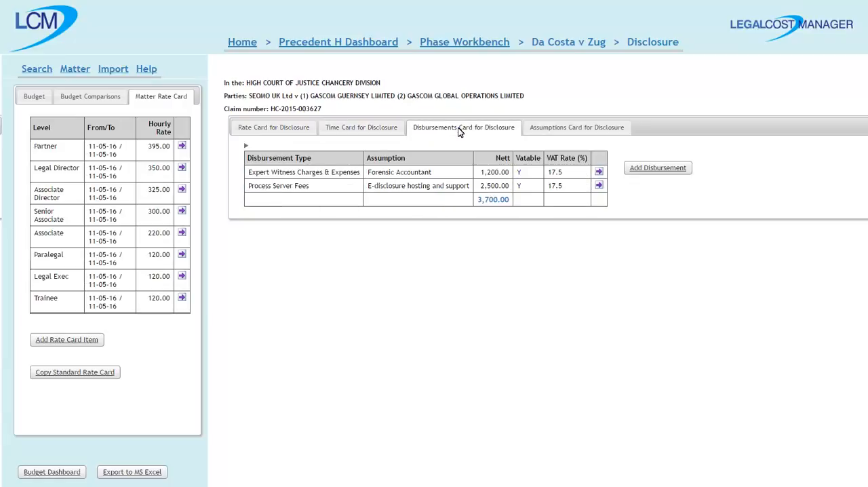
{"action": "left_click", "coordinate": [572, 132]}
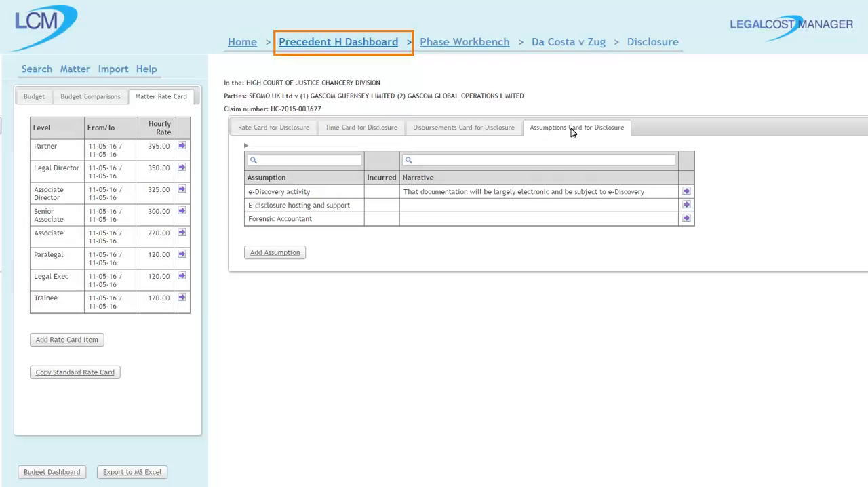
Include the pre-budget incurred costs in Precedent H and review the assumptions summary for all phases
{"action": "left_click", "coordinate": [329, 42]}
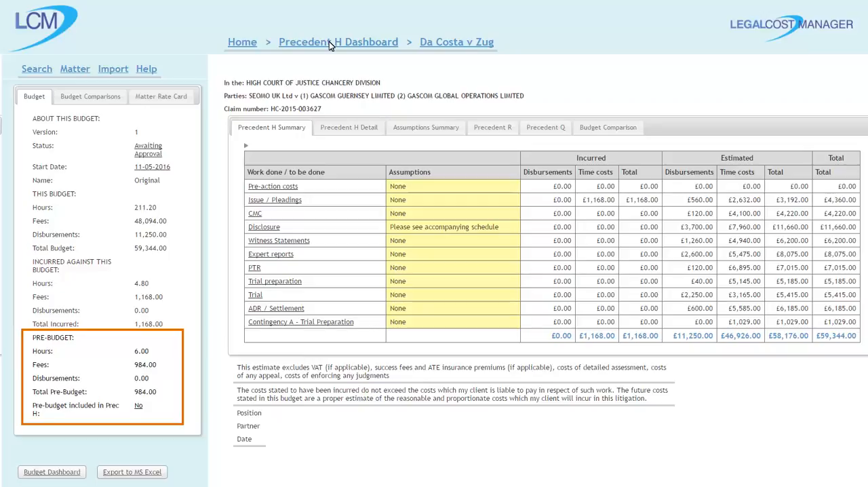
{"action": "left_click", "coordinate": [139, 405]}
{"action": "left_click", "coordinate": [354, 440]}
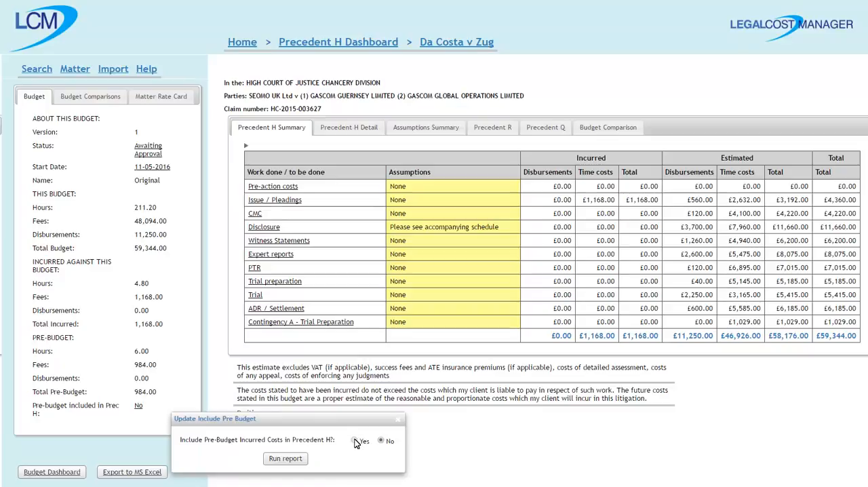
{"action": "left_click", "coordinate": [285, 459]}
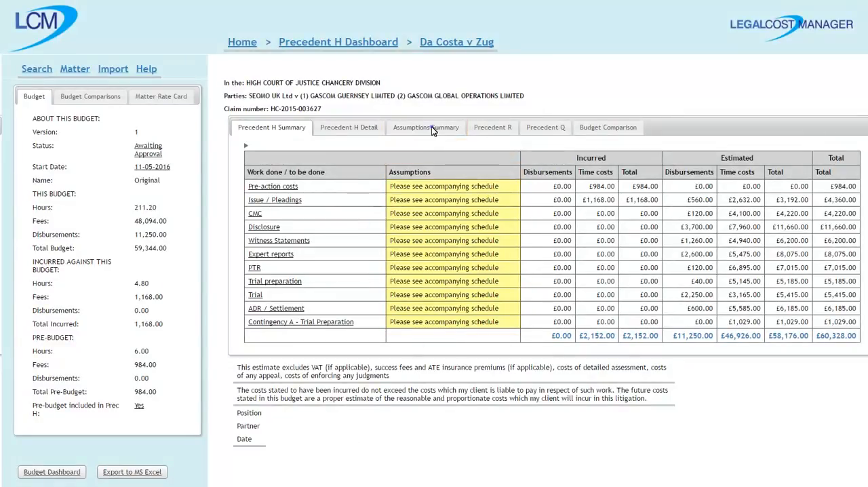
{"action": "left_click", "coordinate": [431, 126]}
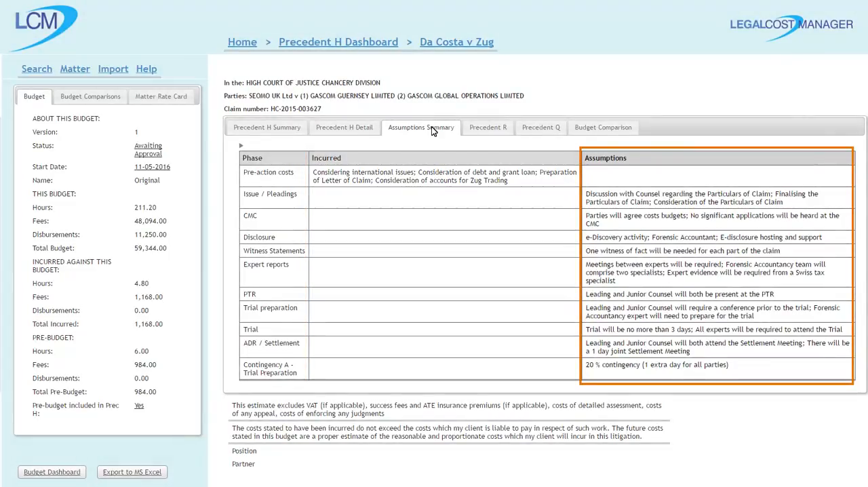
View Precedent R and add a comparison party budget for the Defendant, Zug Trading SA, with budget date 12/05
{"action": "left_click", "coordinate": [489, 129]}
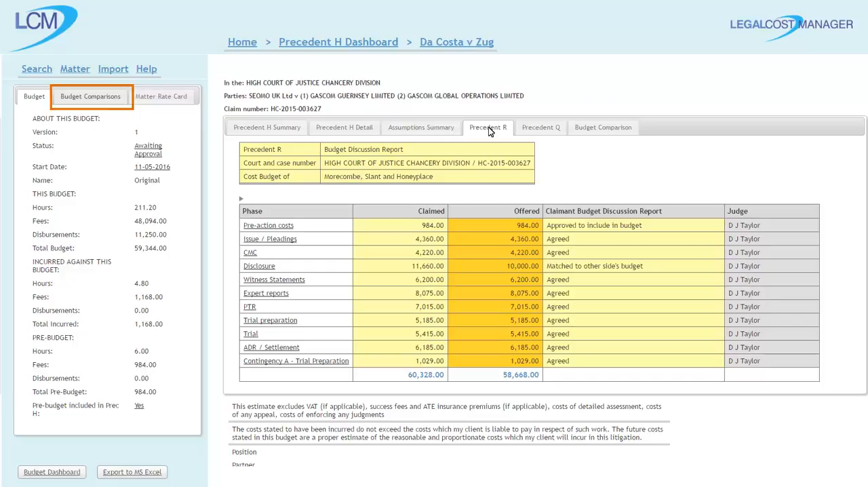
{"action": "left_click", "coordinate": [88, 99]}
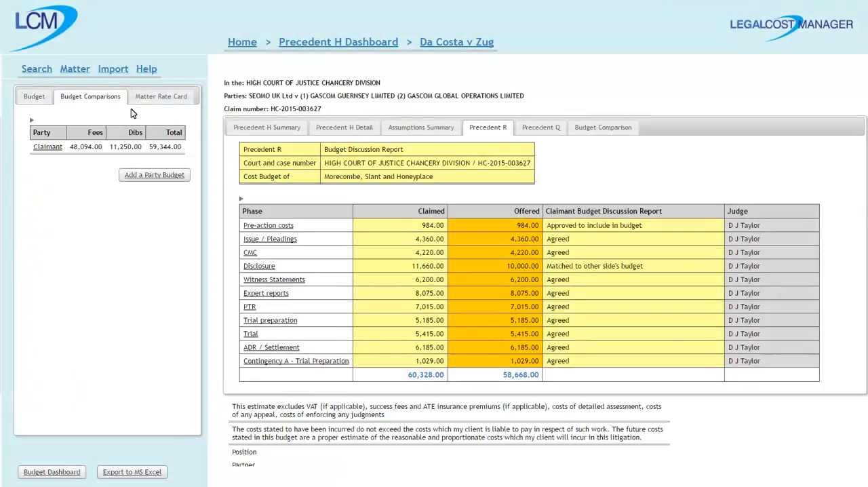
{"action": "left_click", "coordinate": [155, 176]}
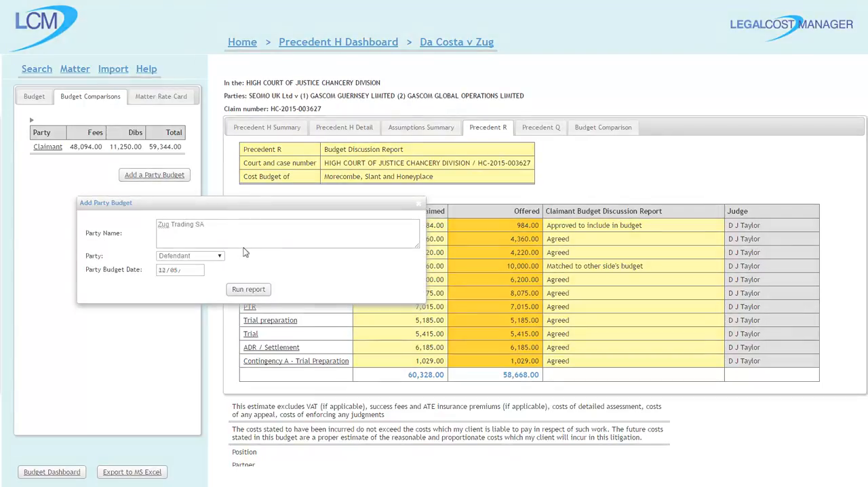
{"action": "left_click", "coordinate": [248, 289]}
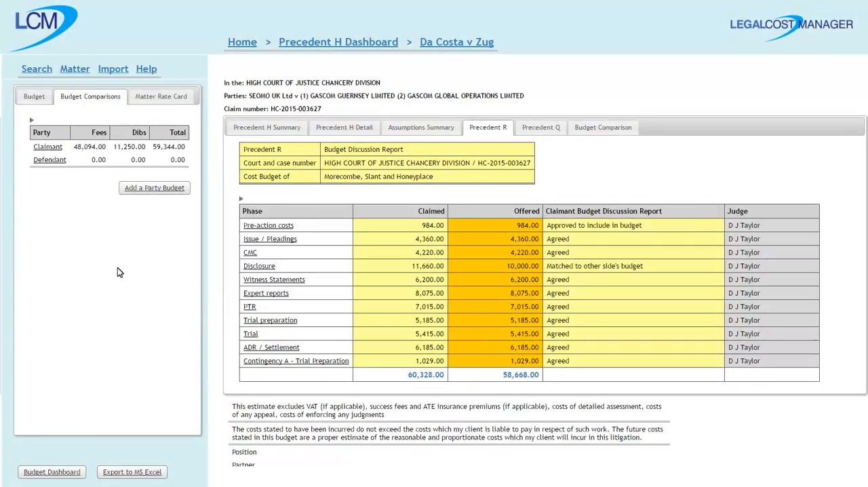
Open the Defendant's party budget and compare the Claimant's and Defendant's costs phase by phase
{"action": "left_click", "coordinate": [49, 160]}
{"action": "left_click", "coordinate": [83, 158]}
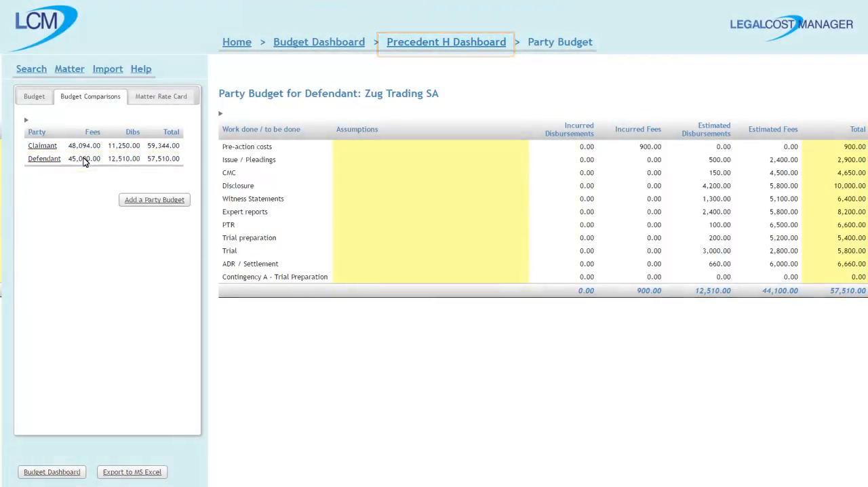
{"action": "left_click", "coordinate": [429, 45]}
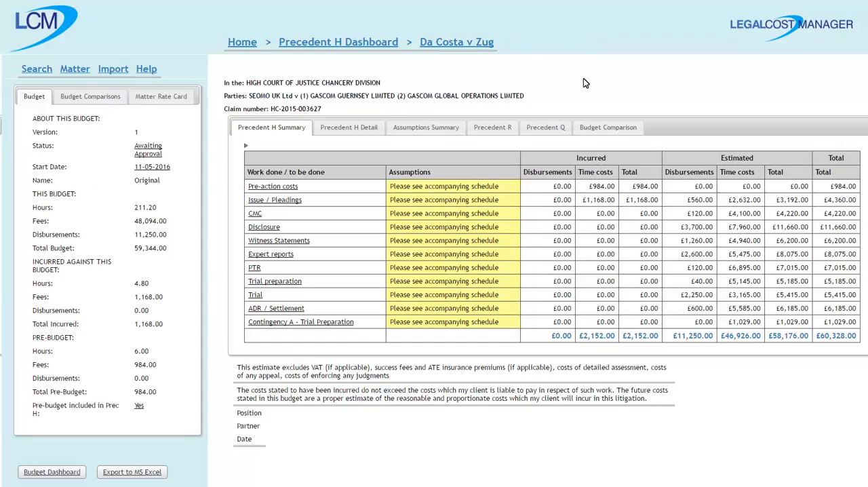
{"action": "left_click", "coordinate": [605, 129]}
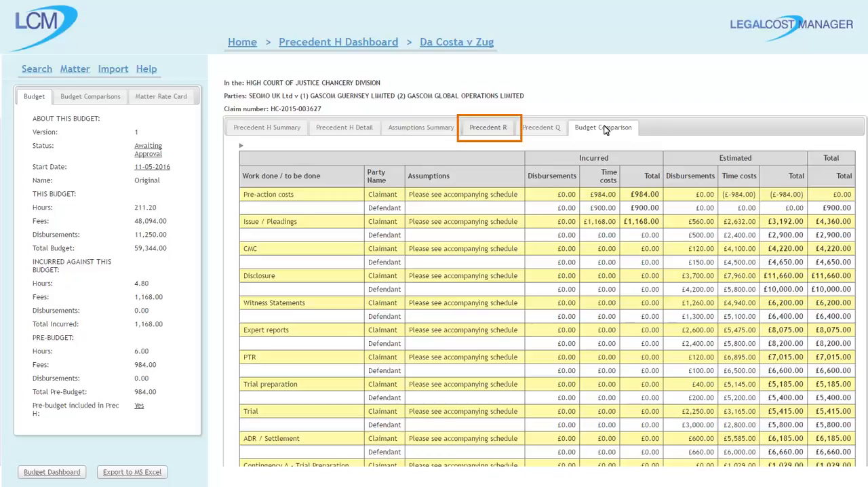
Recalculate the Disclosure phase from Precedent R to a target total of 10,000.00, recalculating hours and keeping disbursements
{"action": "left_click", "coordinate": [486, 129]}
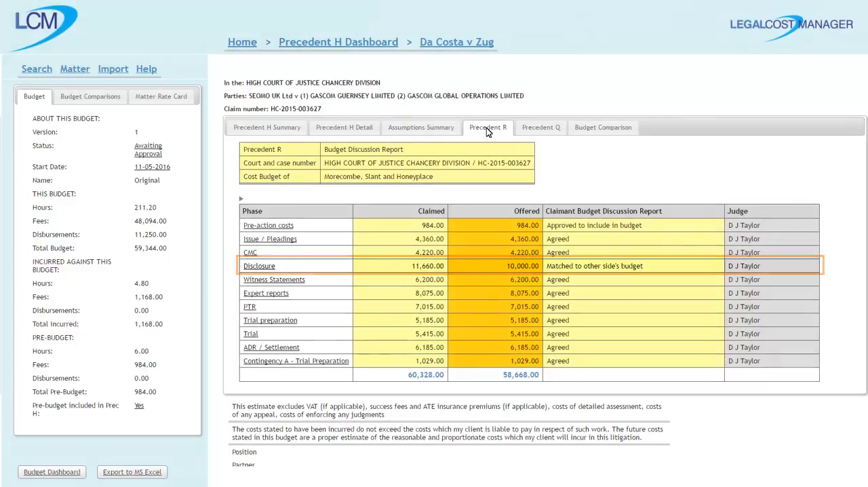
{"action": "left_click", "coordinate": [258, 268]}
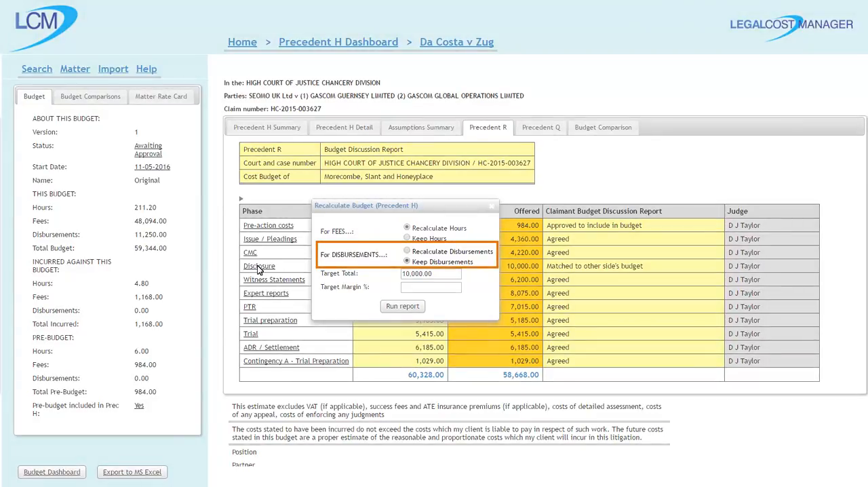
{"action": "left_click", "coordinate": [401, 306]}
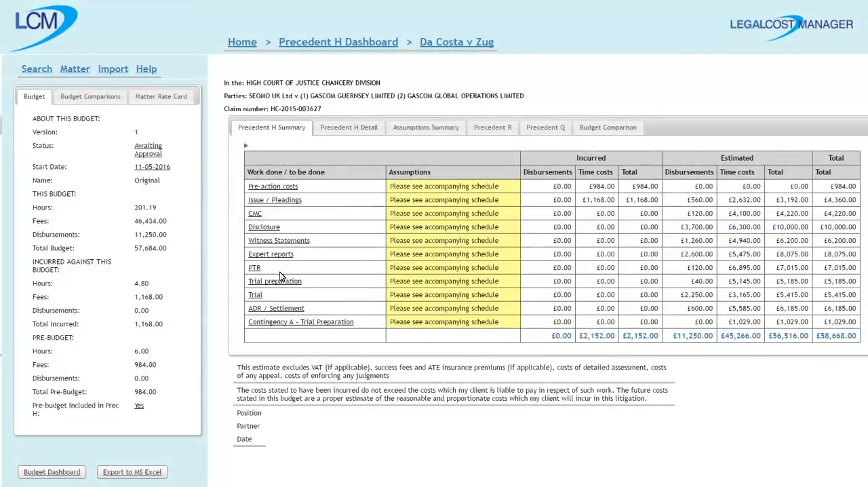
Examine the hours on the Disclosure time card and the departures from the agreed budget in Precedent Q
{"action": "left_click", "coordinate": [265, 228]}
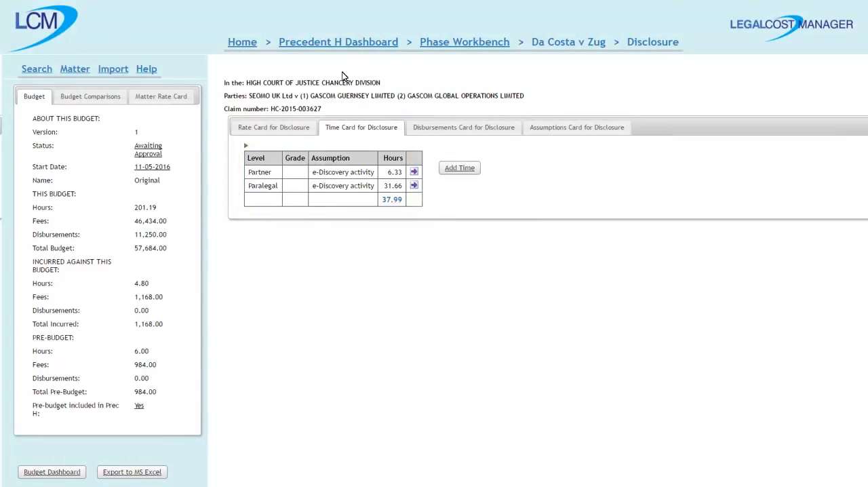
{"action": "left_click", "coordinate": [343, 42]}
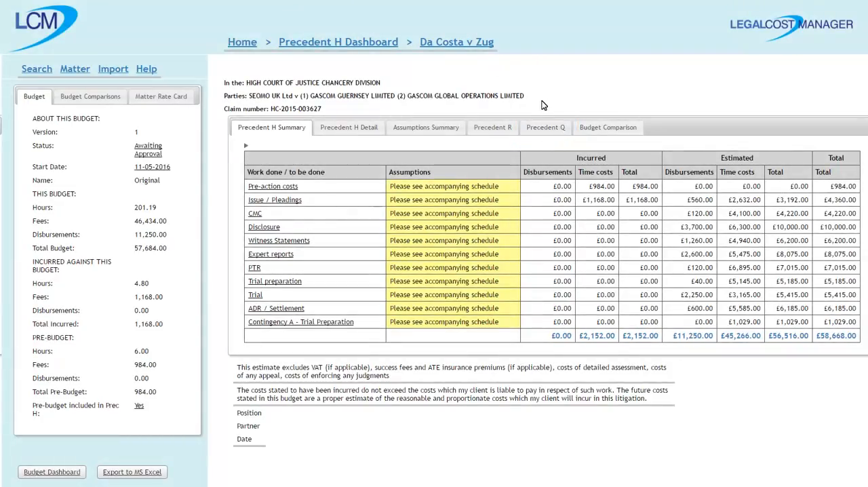
{"action": "left_click", "coordinate": [547, 128]}
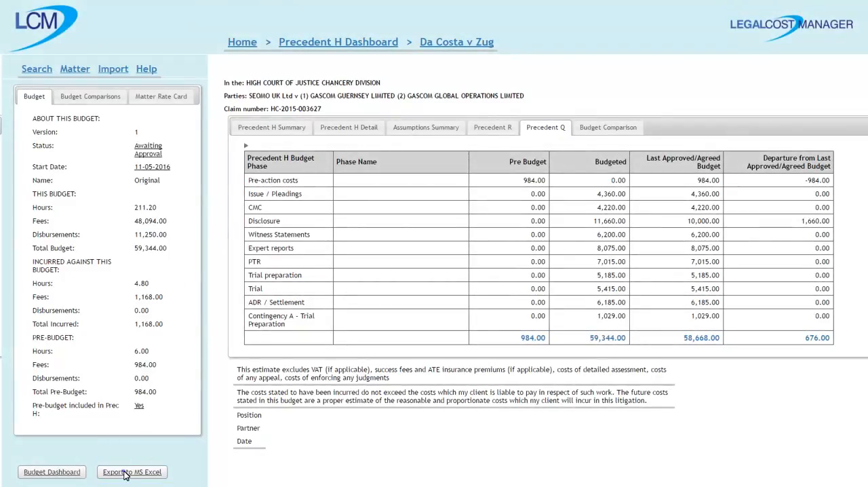
Export the budget to MS Excel and review the Detail and Assumptions sheets of the exported workbook
{"action": "left_click", "coordinate": [131, 472]}
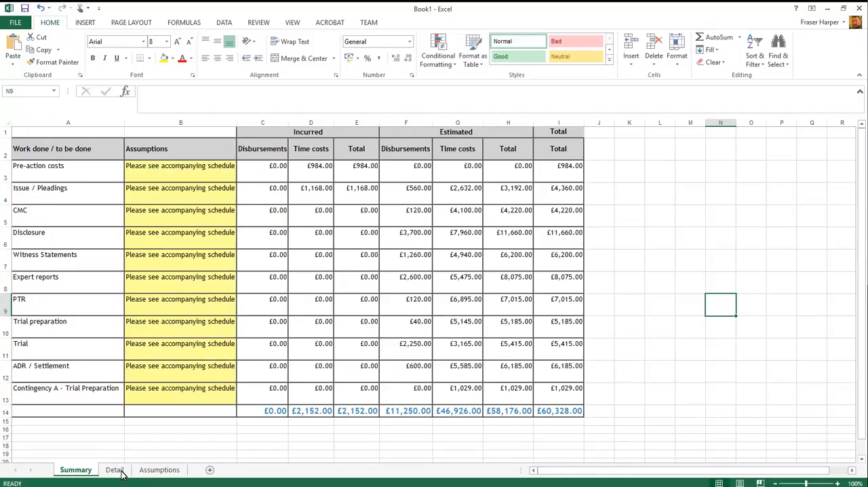
{"action": "left_click", "coordinate": [117, 472]}
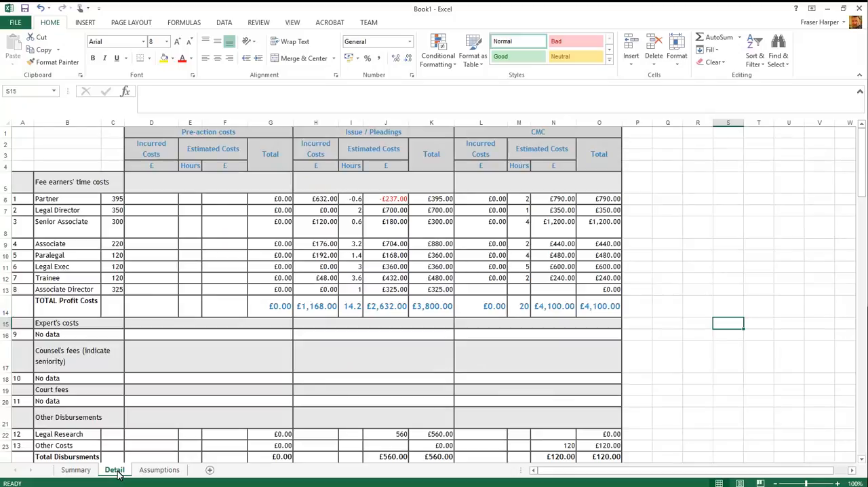
{"action": "left_click", "coordinate": [152, 472]}
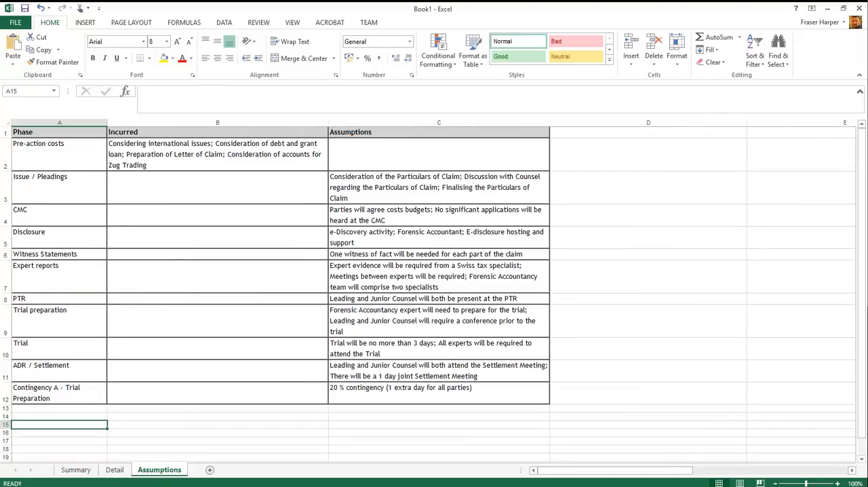